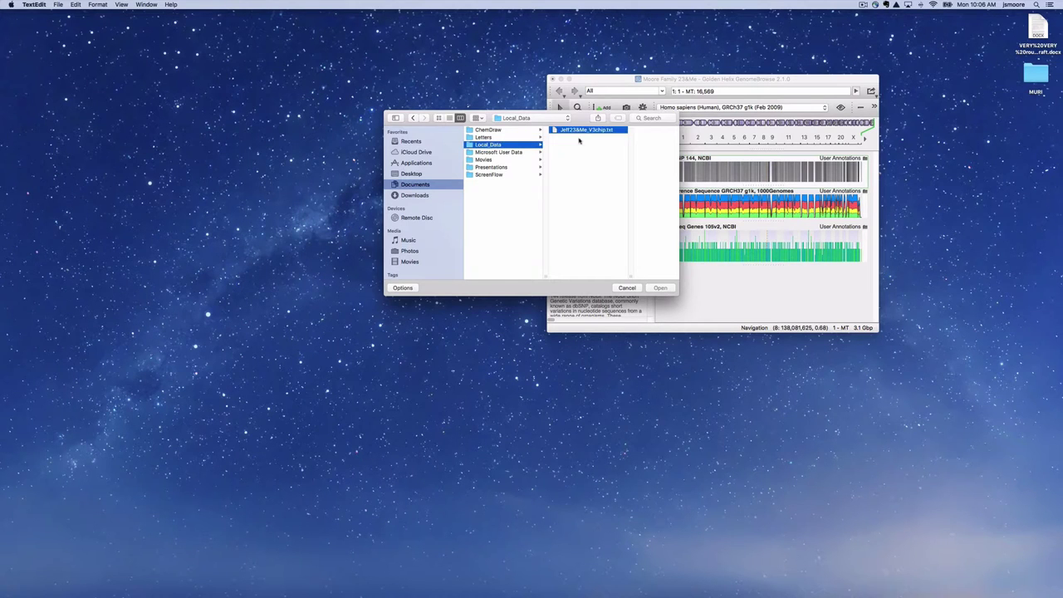
Open the 23andMe genotype file in TextEdit and tile it in Split View left of GenomeBrowse
left_click(661, 288)
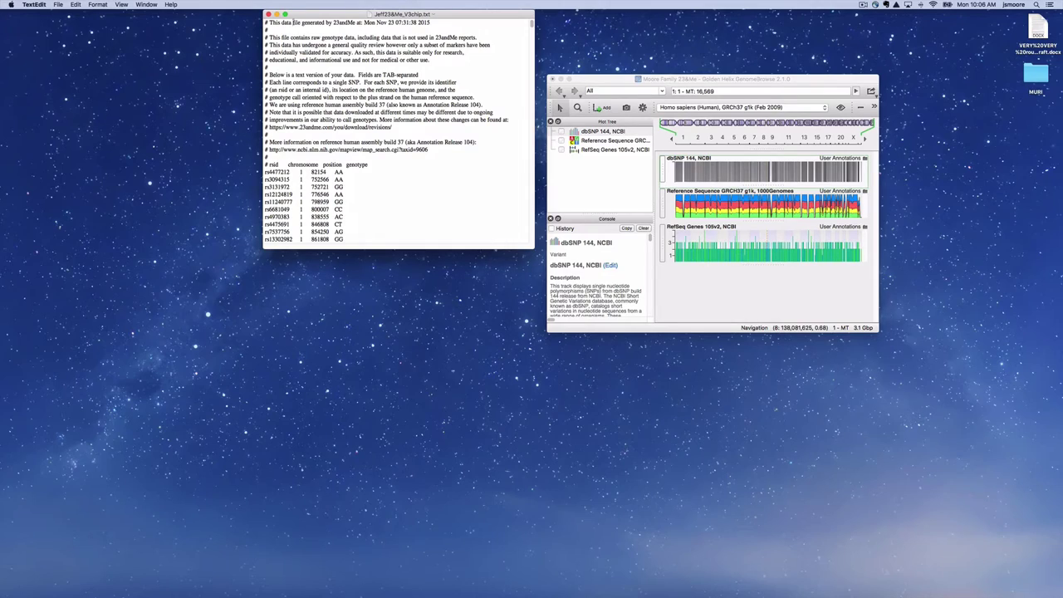
left_click_drag(284, 15, 284, 15)
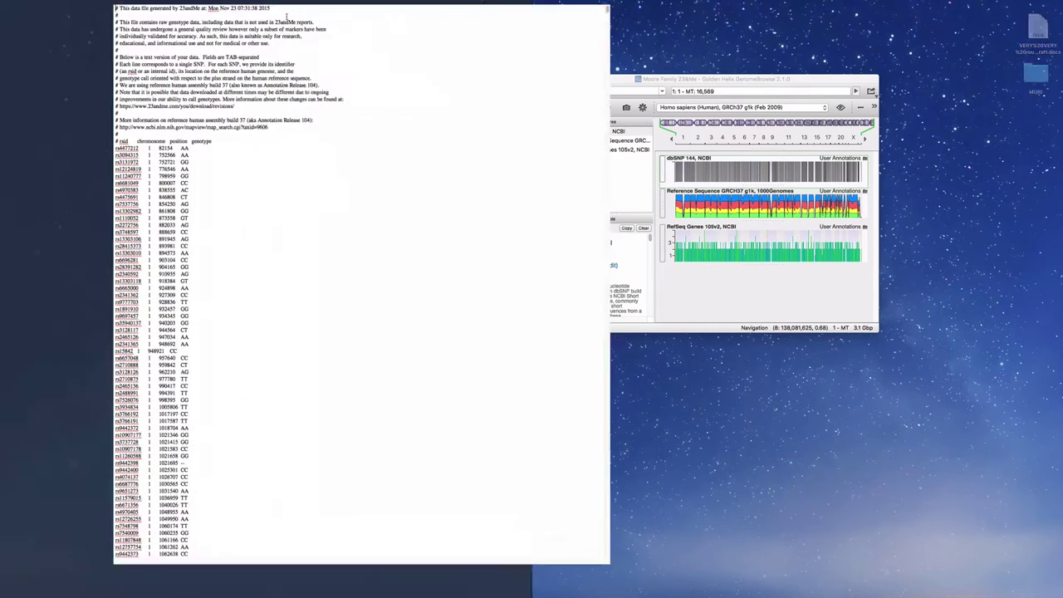
left_click(602, 79)
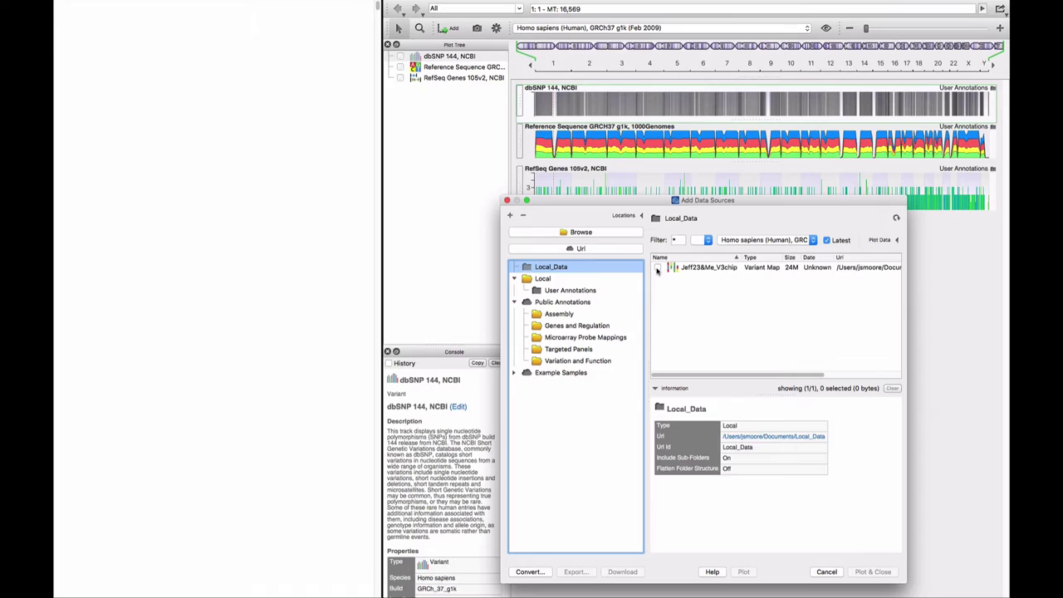
Mark the 23andMe file in Add Data Sources and launch the Convert Source Wizard
left_click(658, 267)
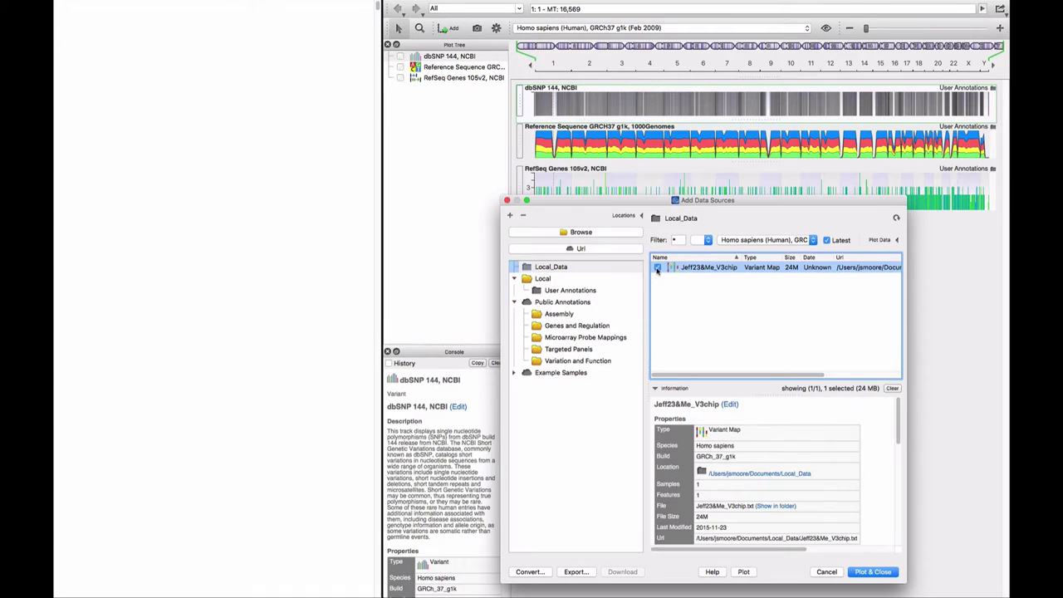
left_click(546, 575)
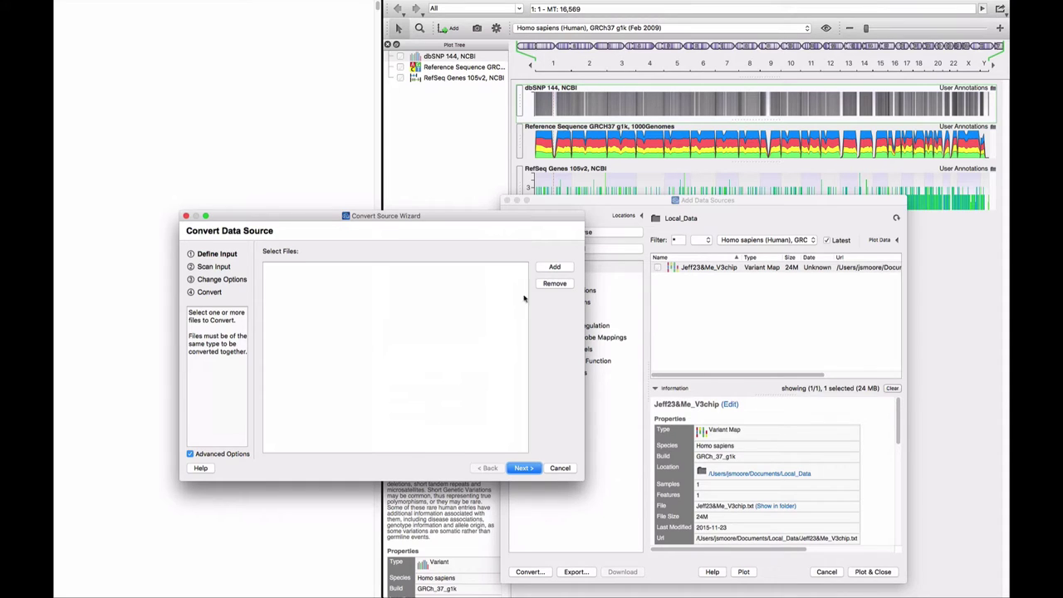
Add the 23andMe .txt file from Local_Data to the wizard and advance to Change Options
left_click(552, 269)
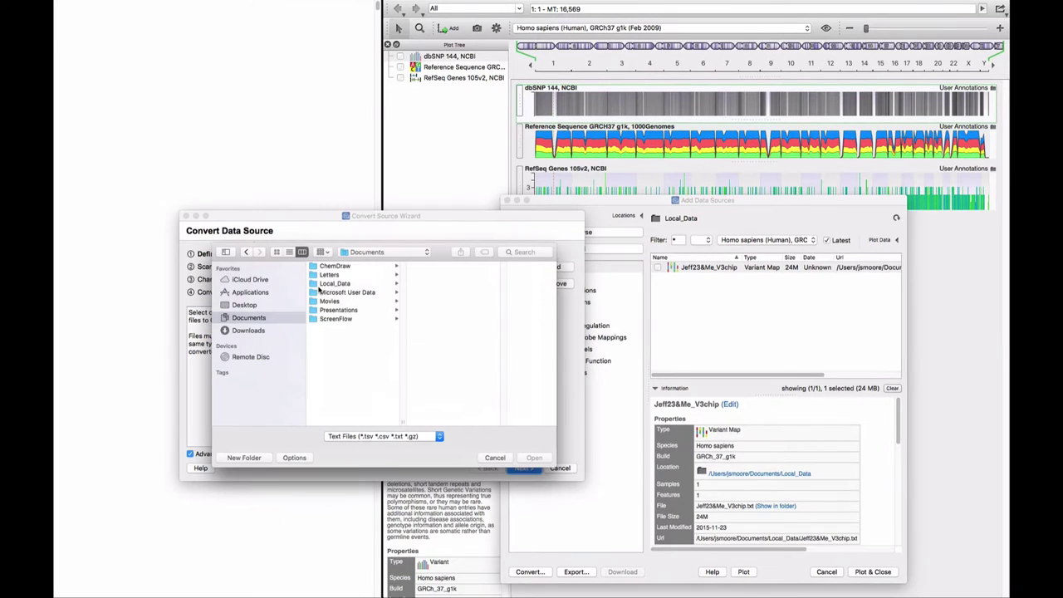
left_click(332, 285)
left_click(419, 267)
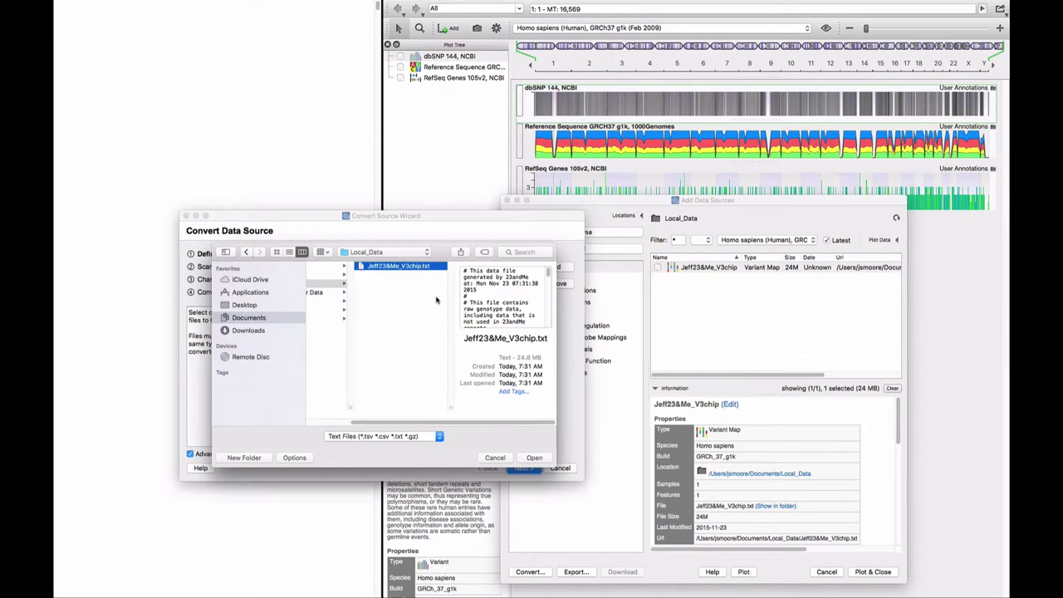
left_click(534, 458)
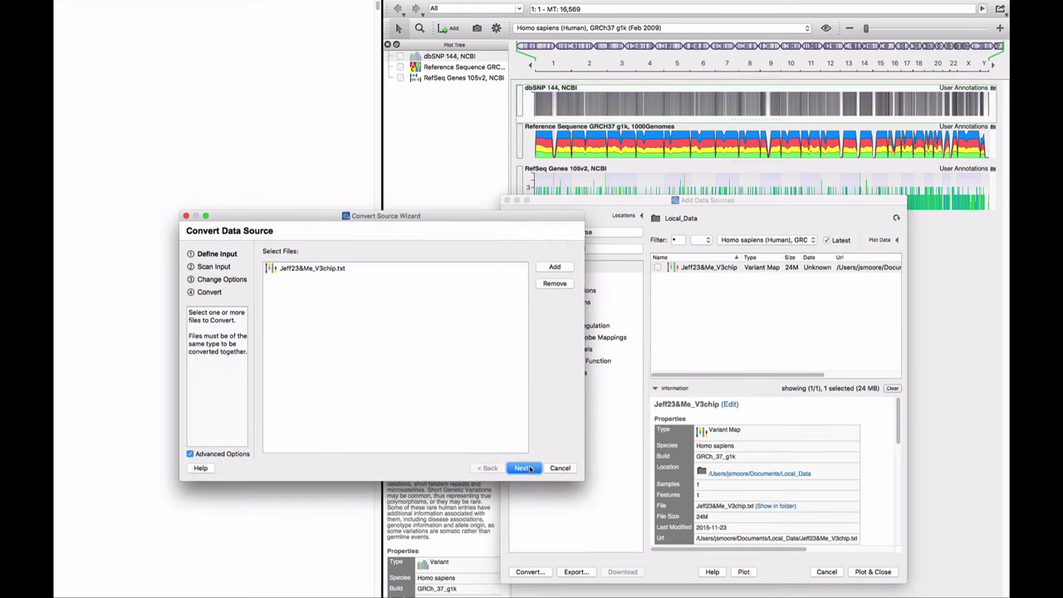
left_click(524, 468)
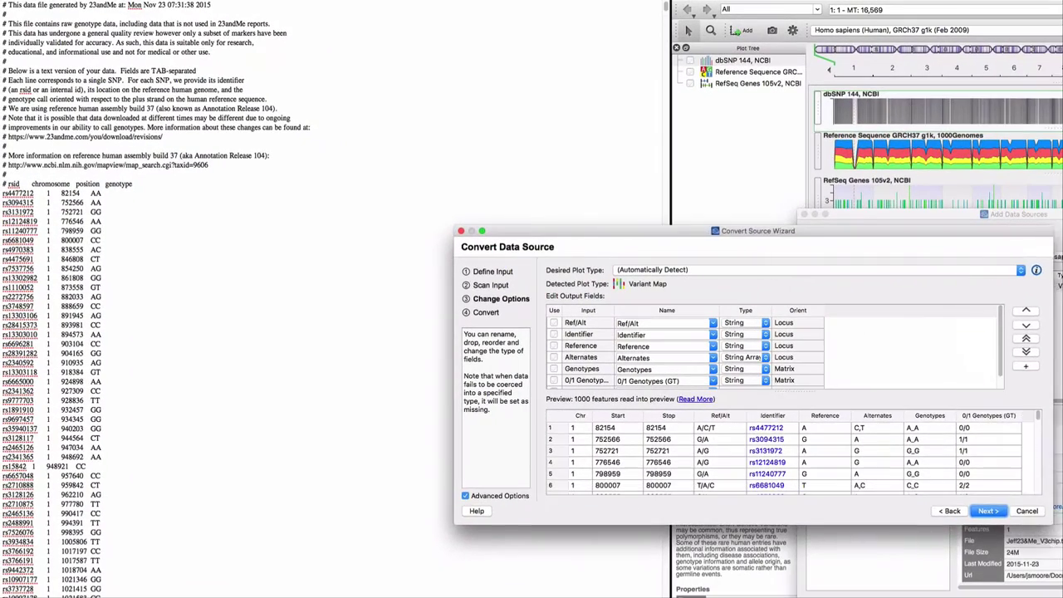
Enlarge the wizard, accept the field setup, and keep the Homo sapiens GRCh37 g1k assembly
left_click_drag(1051, 523, 1049, 567)
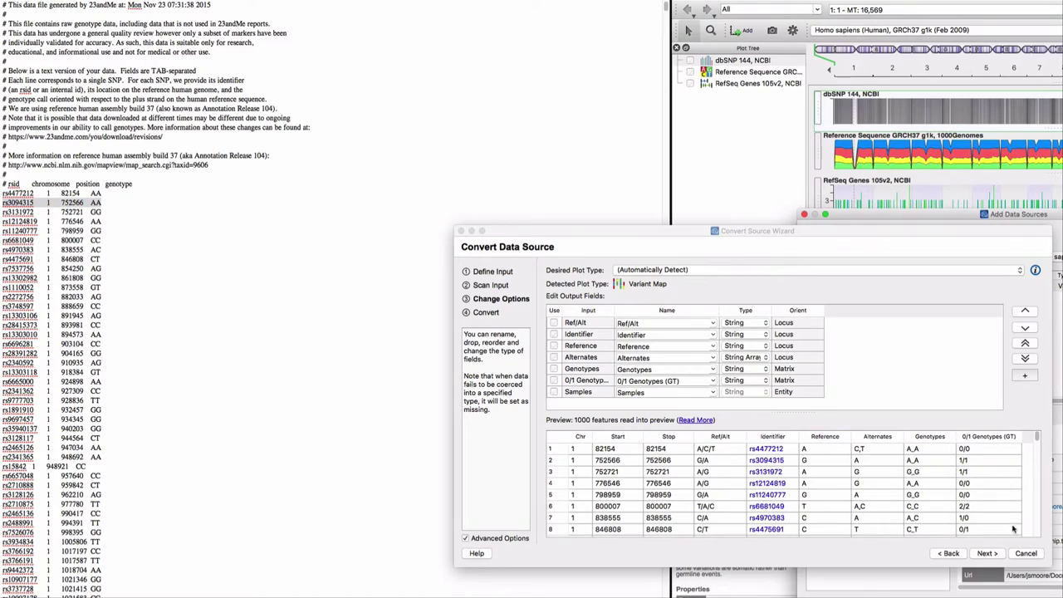
left_click(1000, 554)
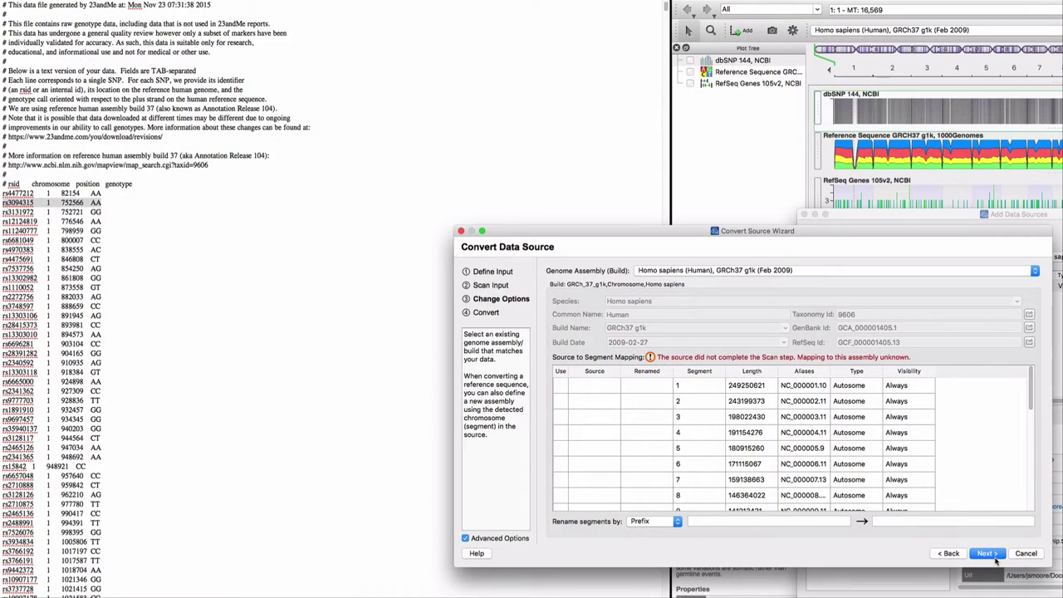
left_click(995, 558)
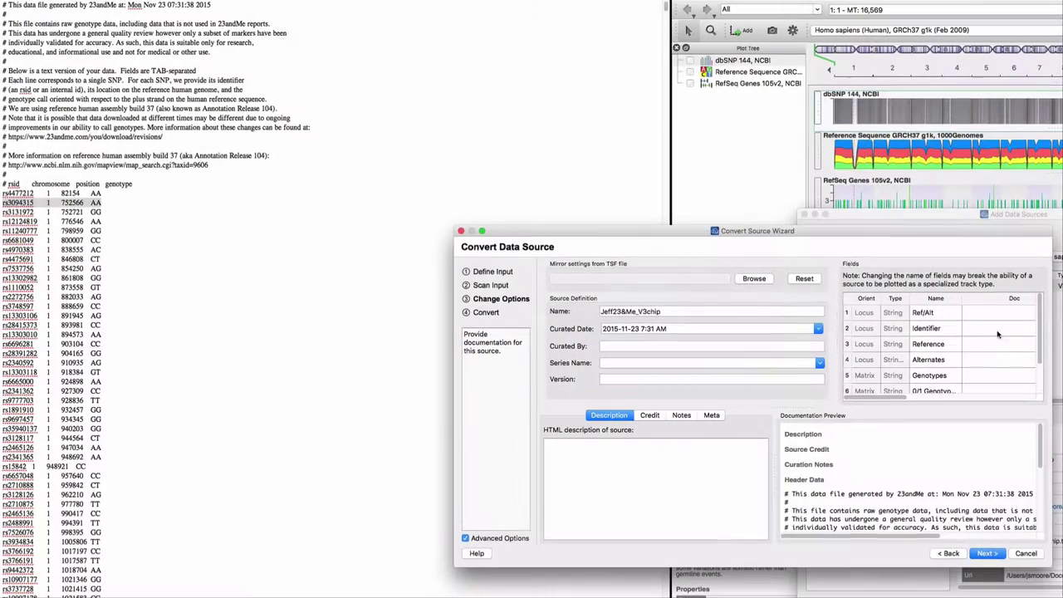
Enter the family series name, version 'V3 and V4 23&Me Chips', and the curator's initials
left_click(659, 362)
type("Moo")
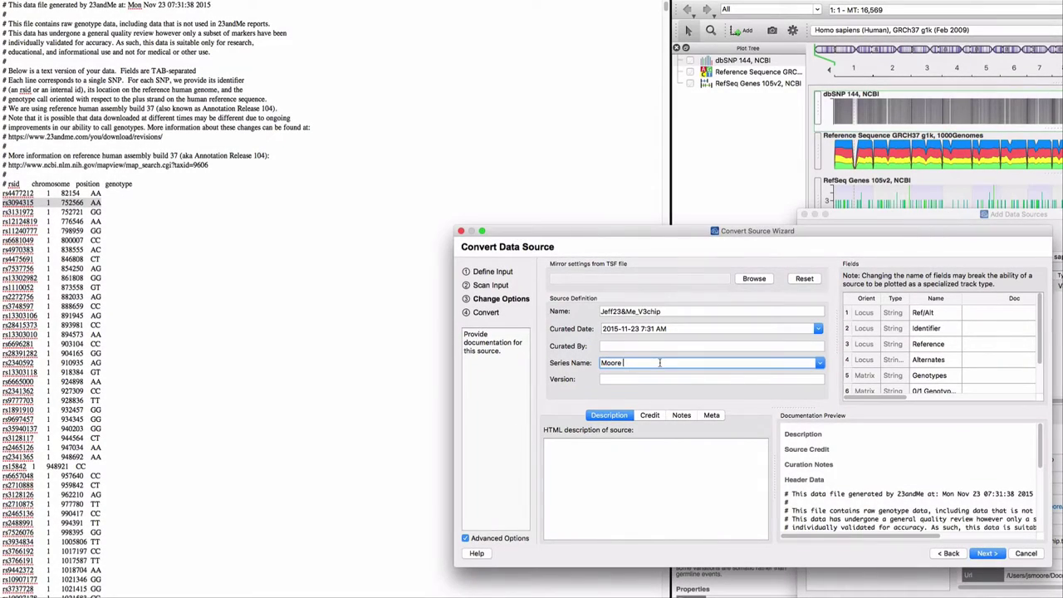
type("re_Family")
left_click(656, 379)
type("V3 and V4 23&Me Chipss")
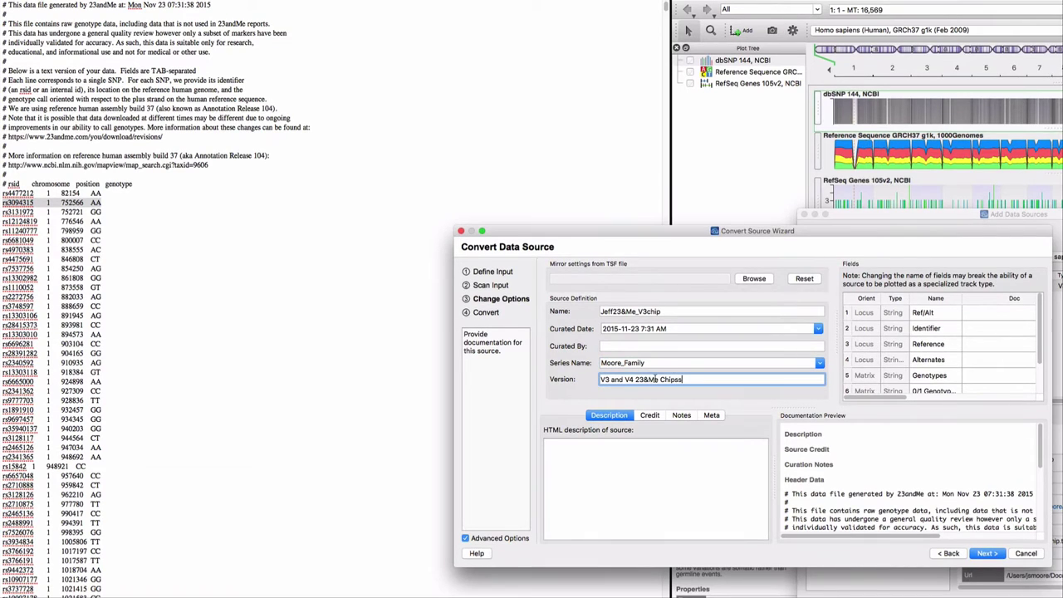
left_click(656, 345)
type("JSM")
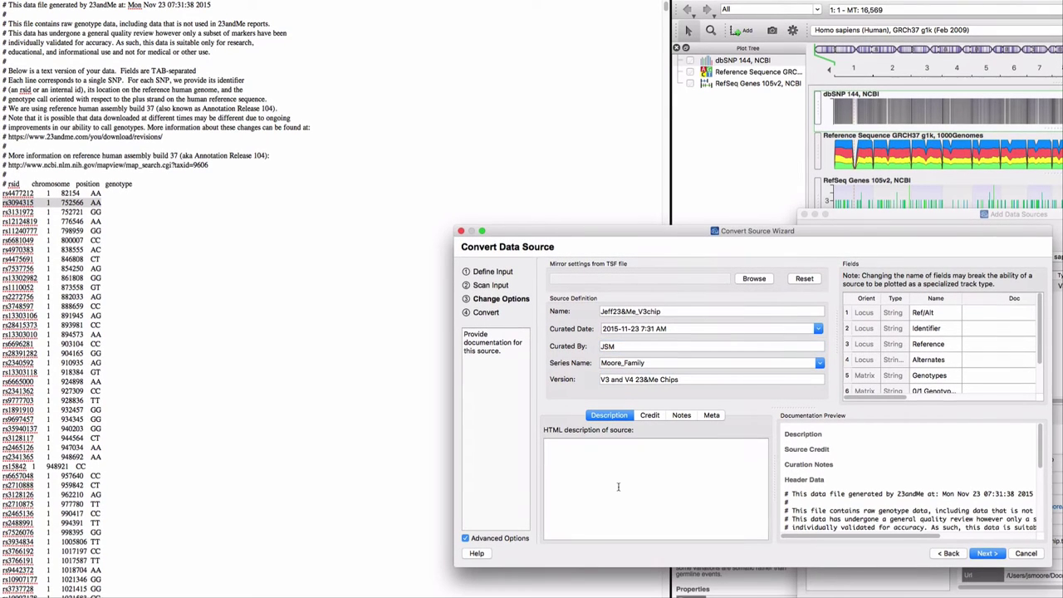
Paste a sample HTML link into Description, select its href, and copy the 23andMe URL from Safari
type("<a href=\"PageB.html#Here\">Go to Here on Page B</a>")
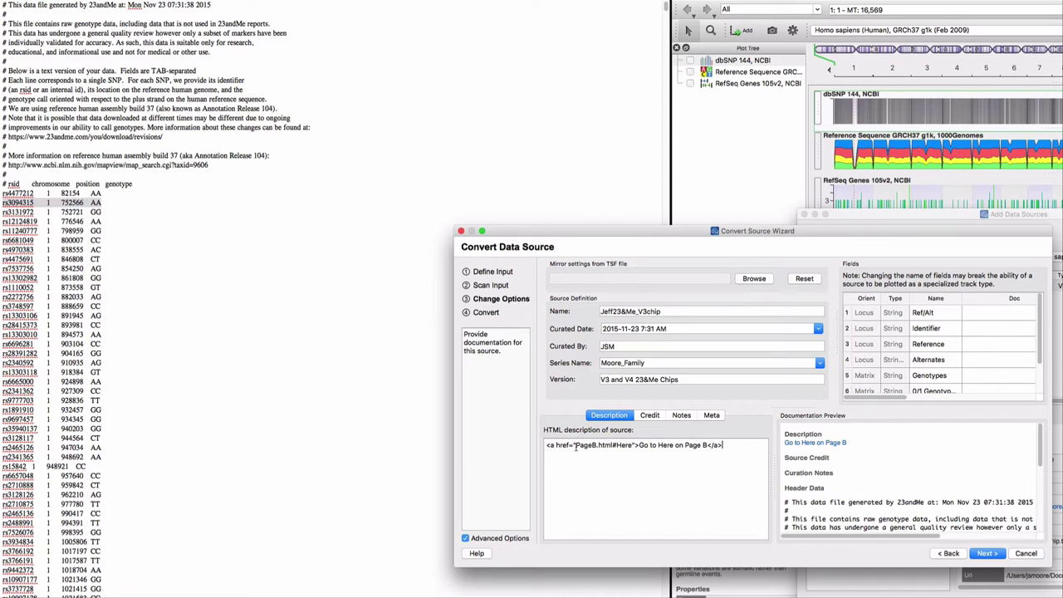
left_click_drag(575, 446, 633, 446)
key("super+Tab")
left_click(516, 22)
key("super+c")
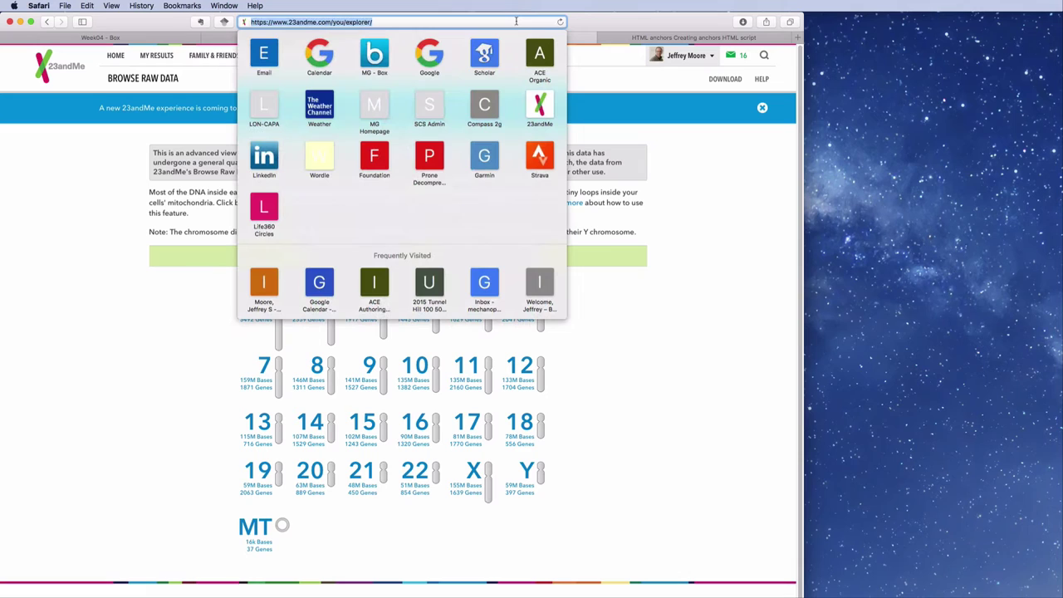
key("super+Tab")
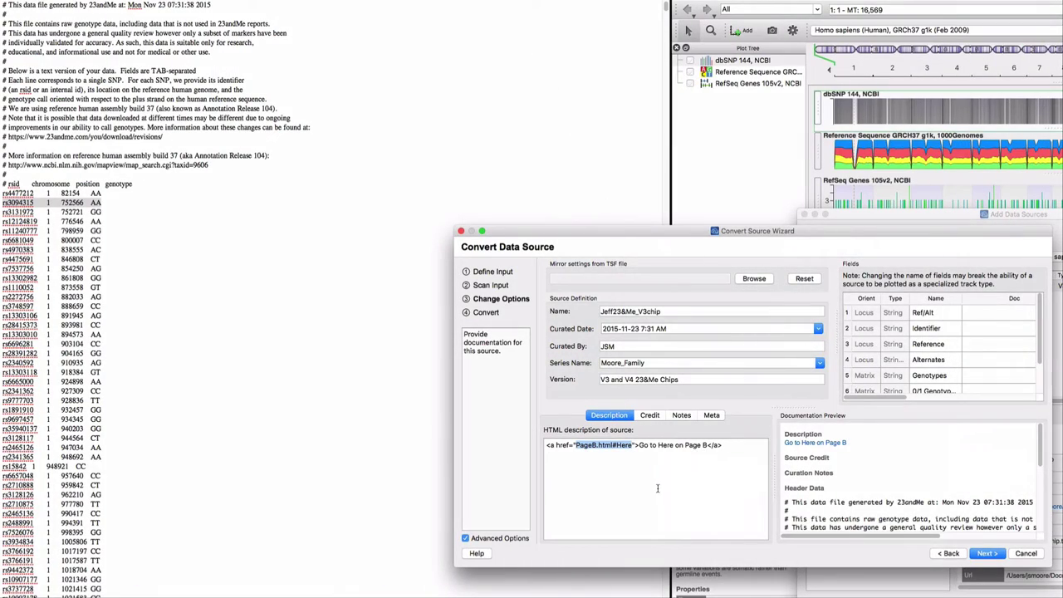
Point the link to the 23andMe URL, title it '23&MeBrowse' plus initials, and credit '23&Me V3 Chip'
key("super+v")
left_click_drag(712, 445, 583, 453)
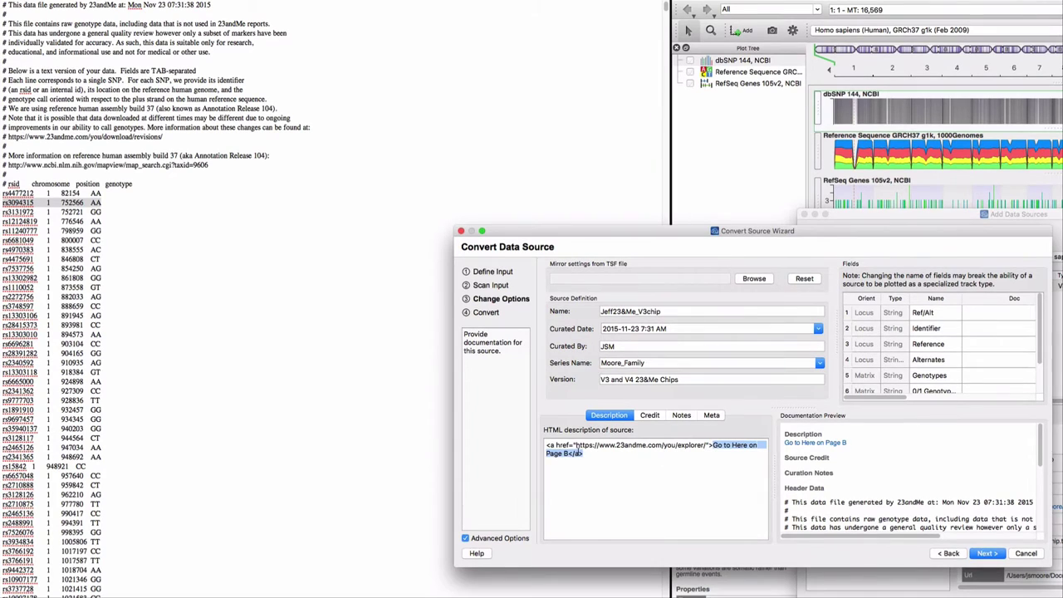
type("23")
type("&Me")
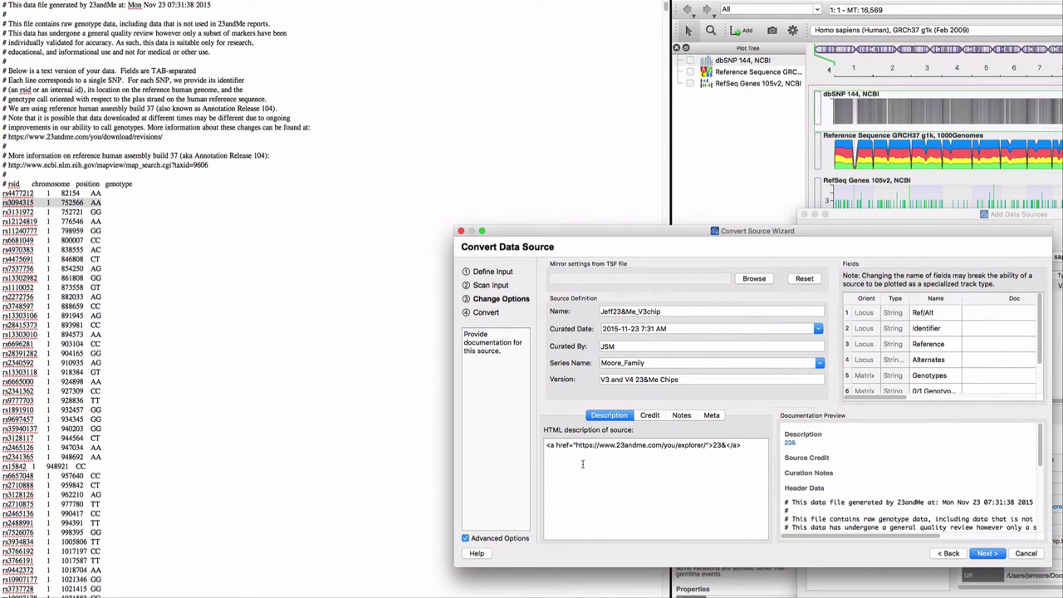
type("Browse JSM")
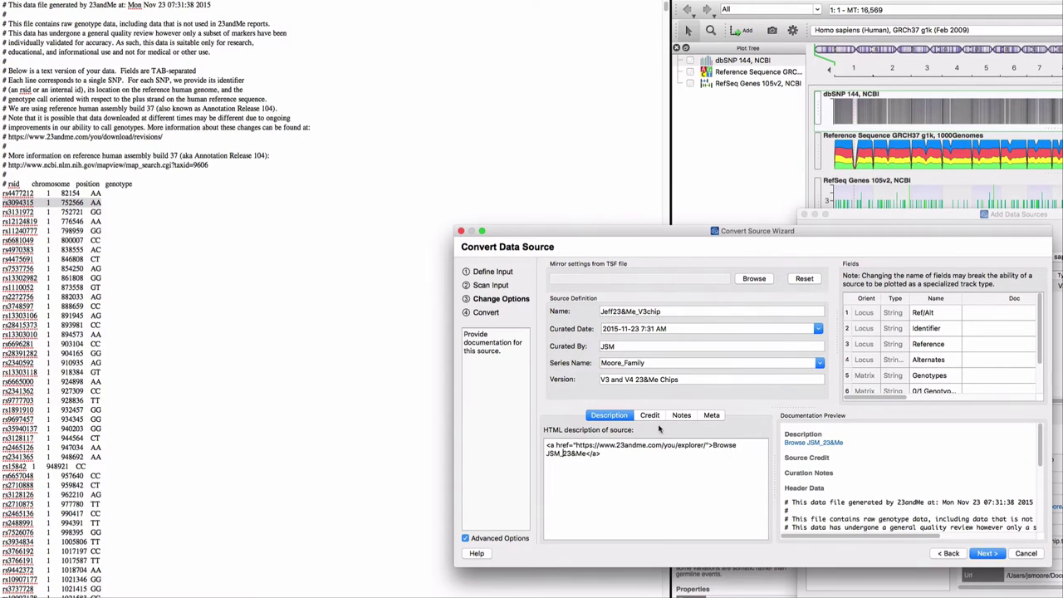
left_click(651, 417)
left_click(622, 446)
type("23")
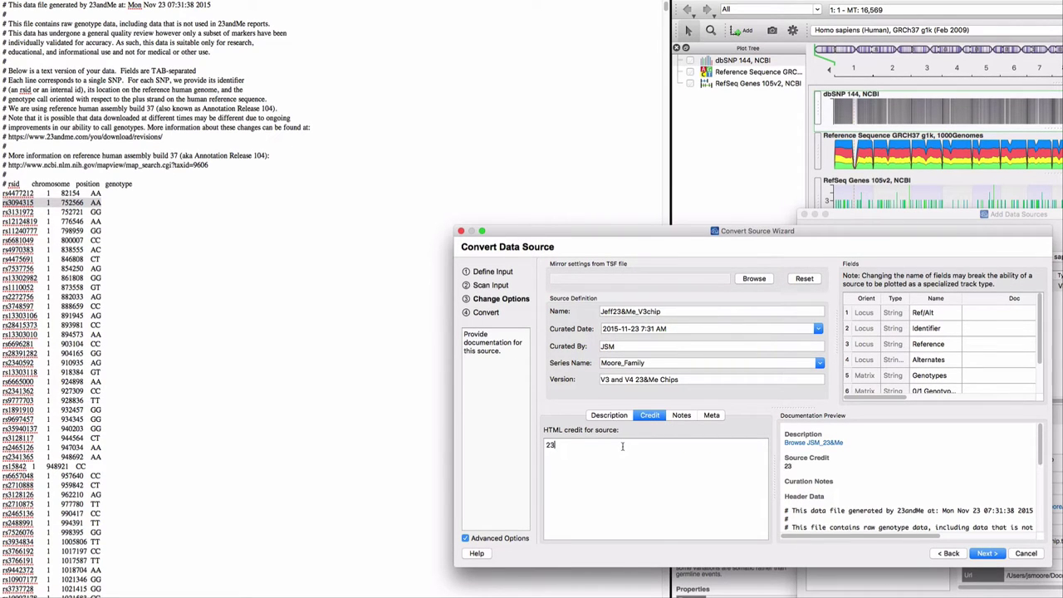
type("&Me V3 Chip")
Show the source's header meta-data lines and strip their leading # comment markers
left_click(681, 415)
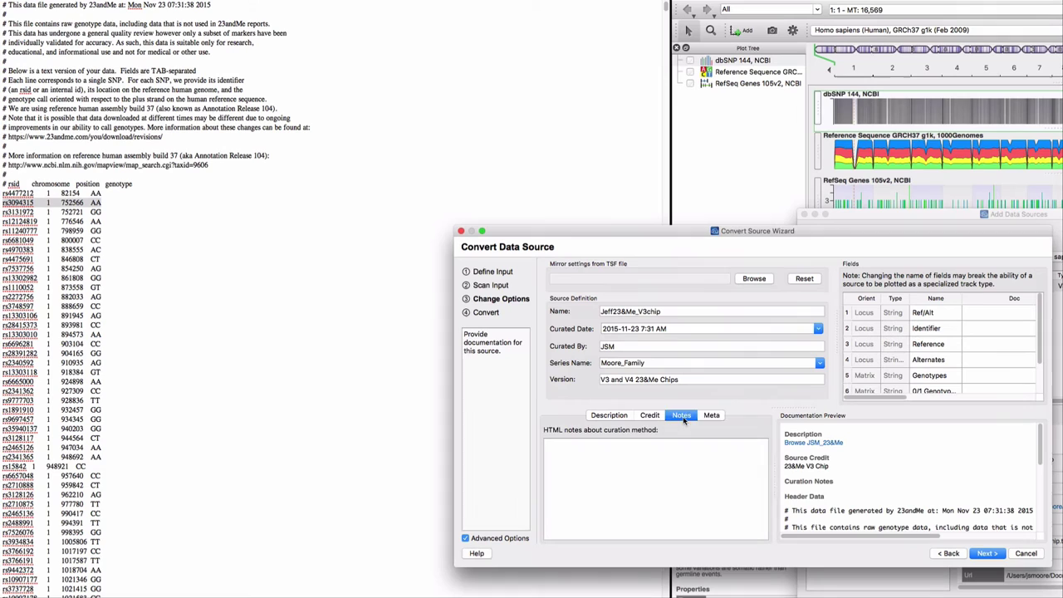
left_click(711, 416)
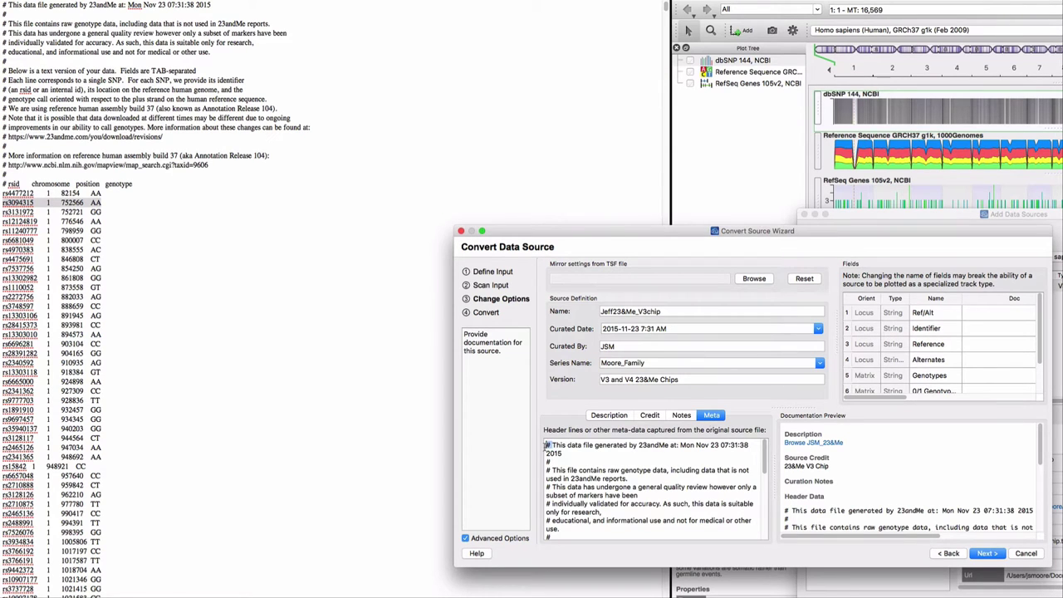
key("Delete")
key("Delete")
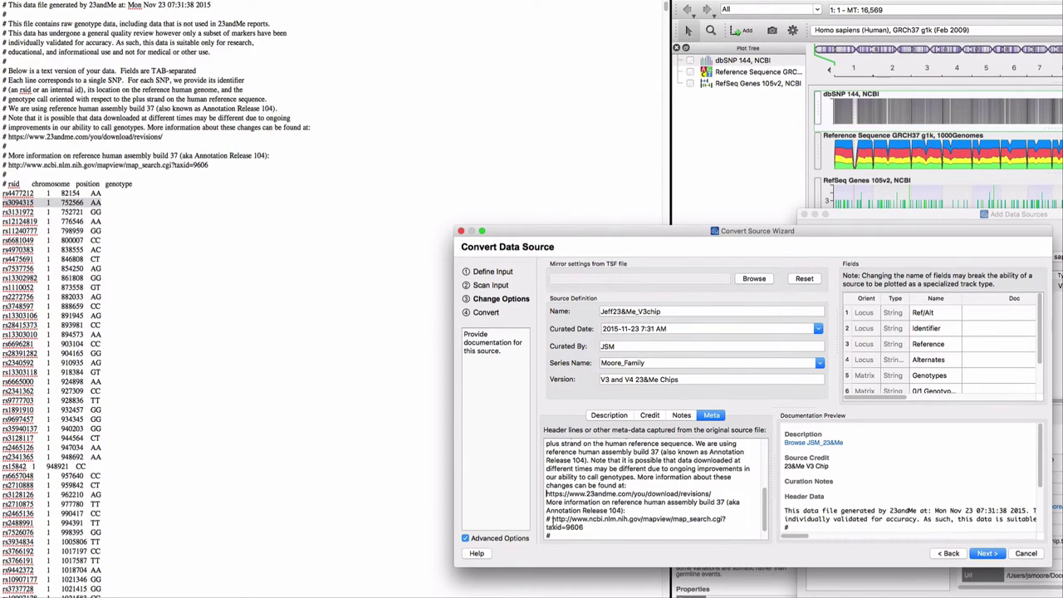
left_click_drag(554, 519, 544, 521)
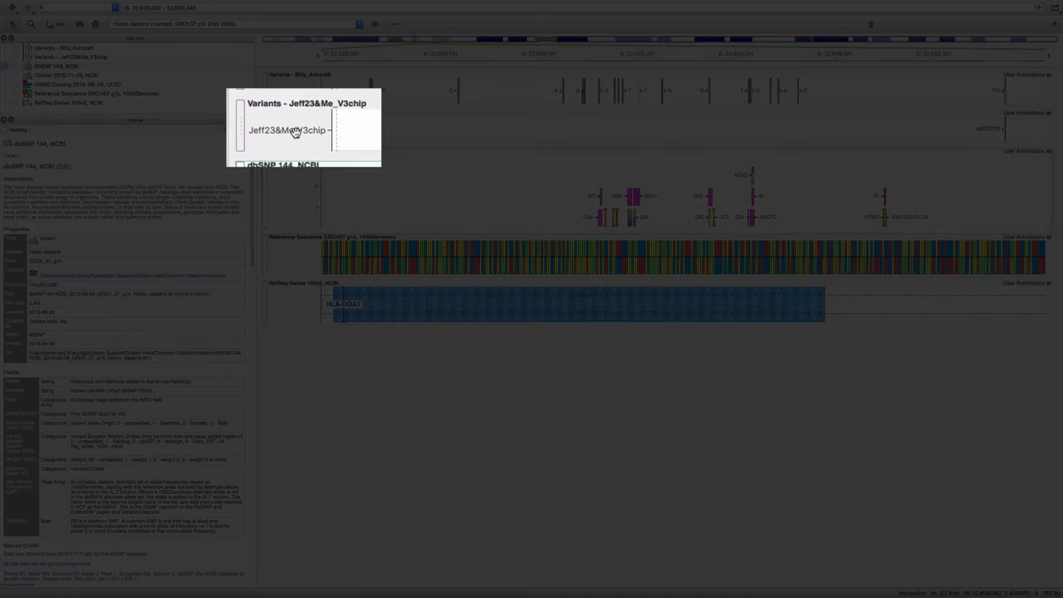
Follow the Jeff23&Me_V3chip track's Browse link, then the other sample's Personal Genome Project link
left_click(292, 133)
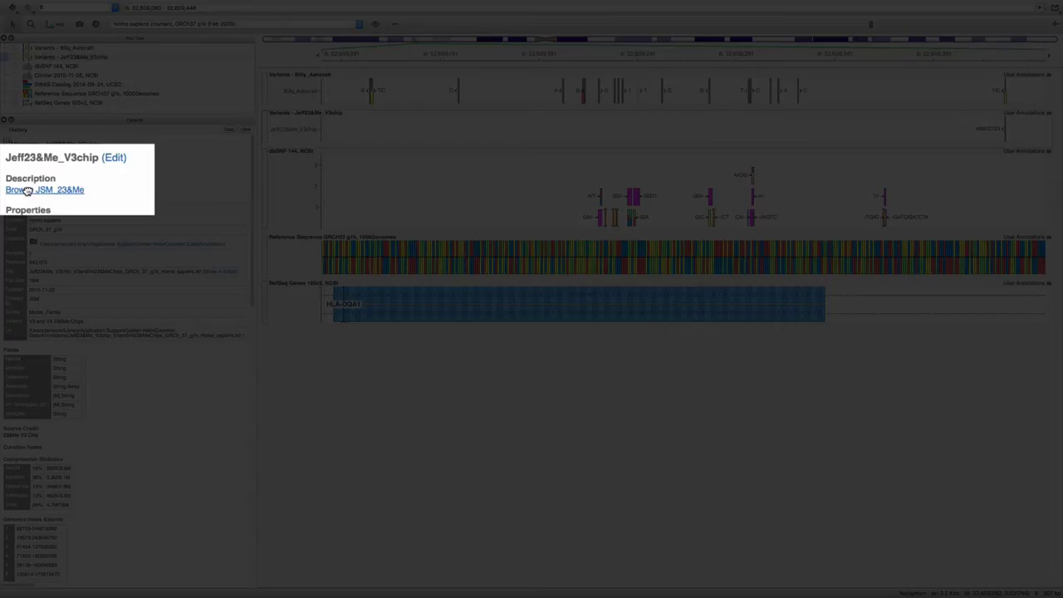
left_click(20, 185)
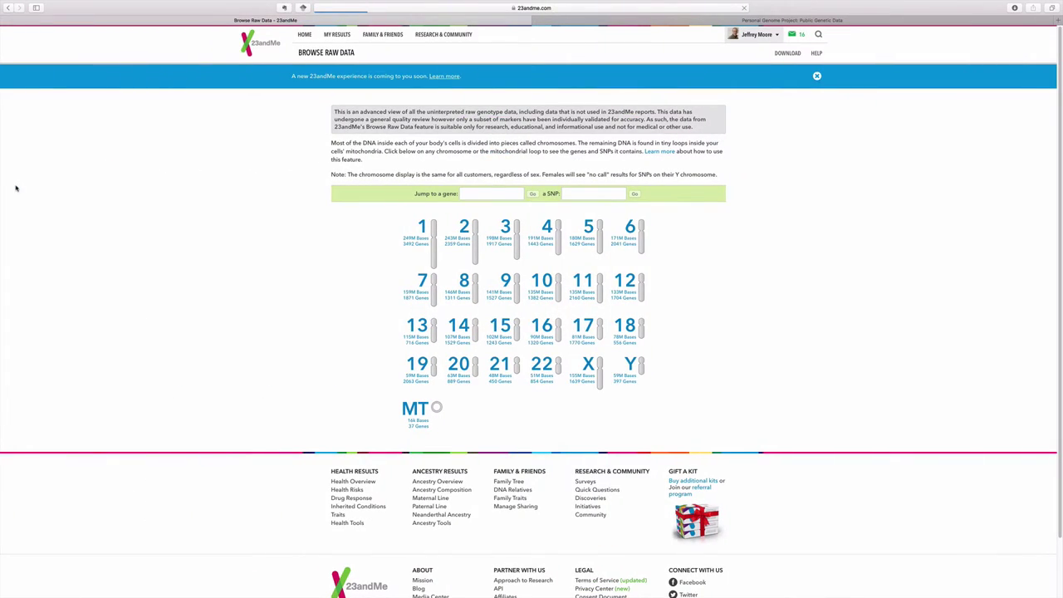
key("super+Tab")
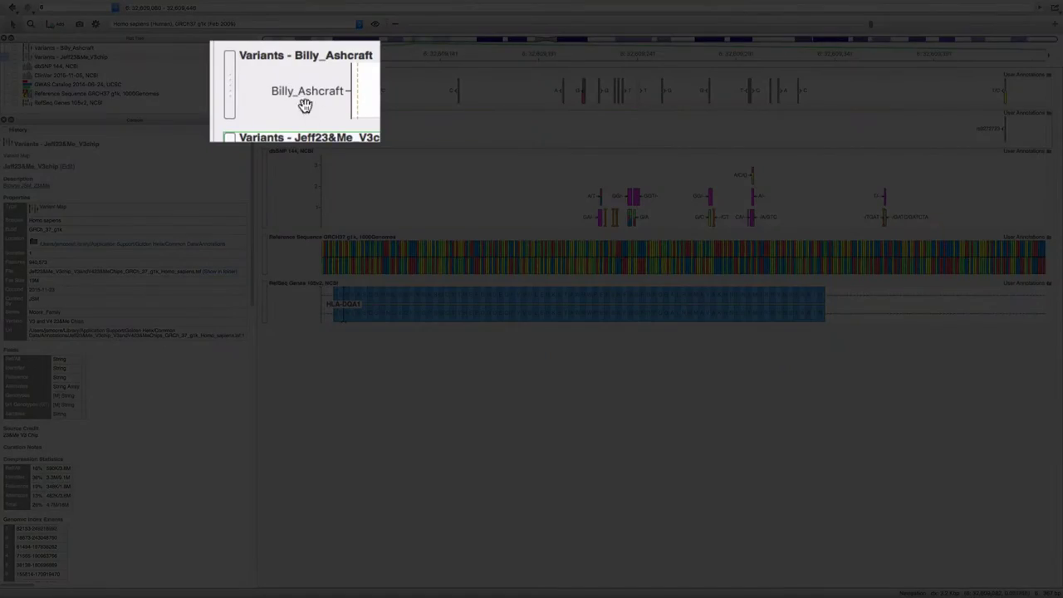
left_click(302, 90)
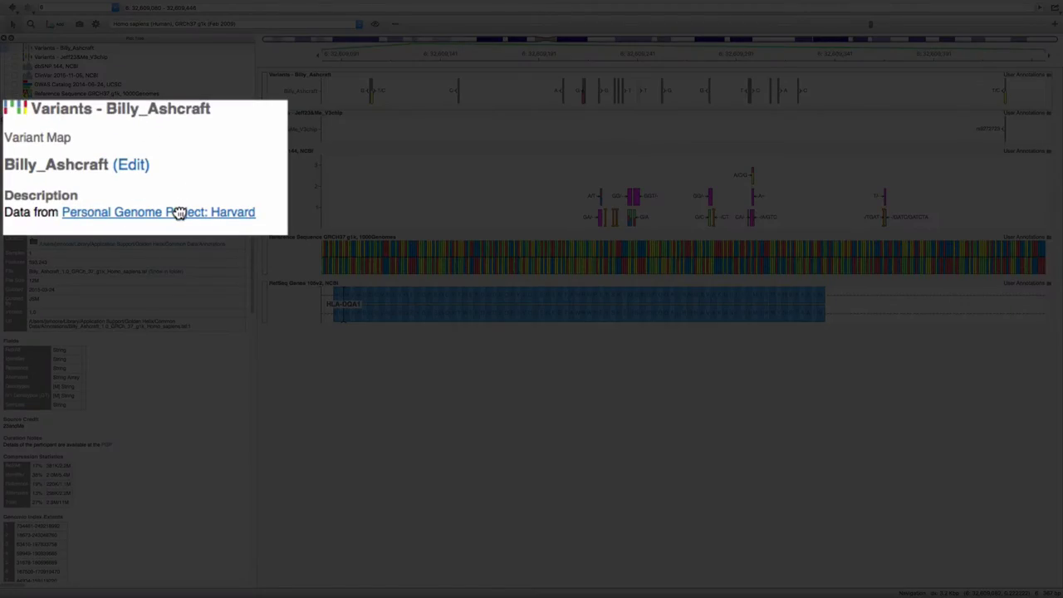
left_click(144, 204)
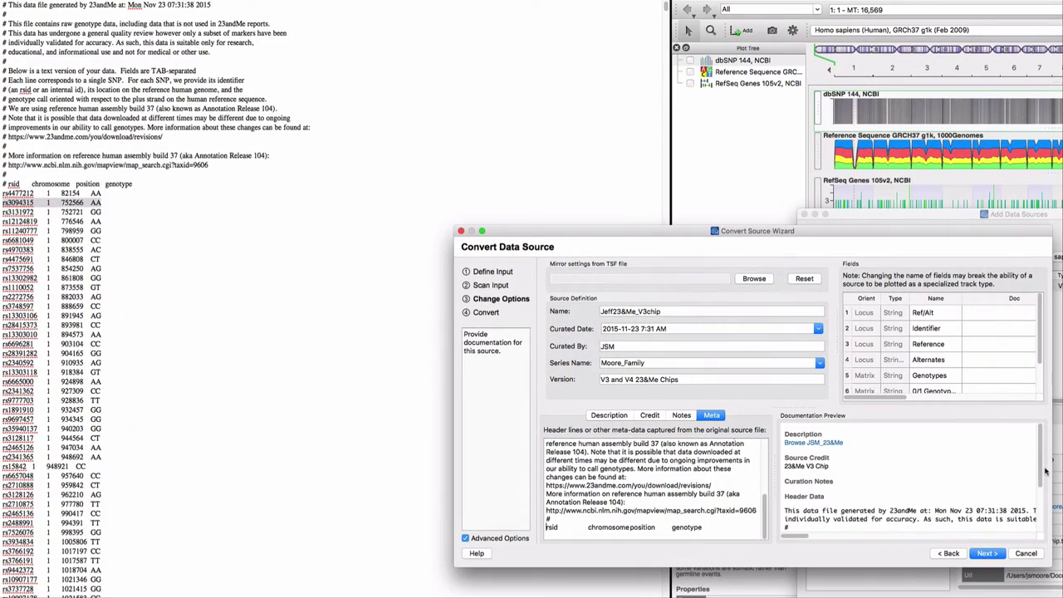
Check the header data in the Documentation Preview and advance to the Convert step
left_click_drag(1043, 471, 1045, 524)
left_click(996, 557)
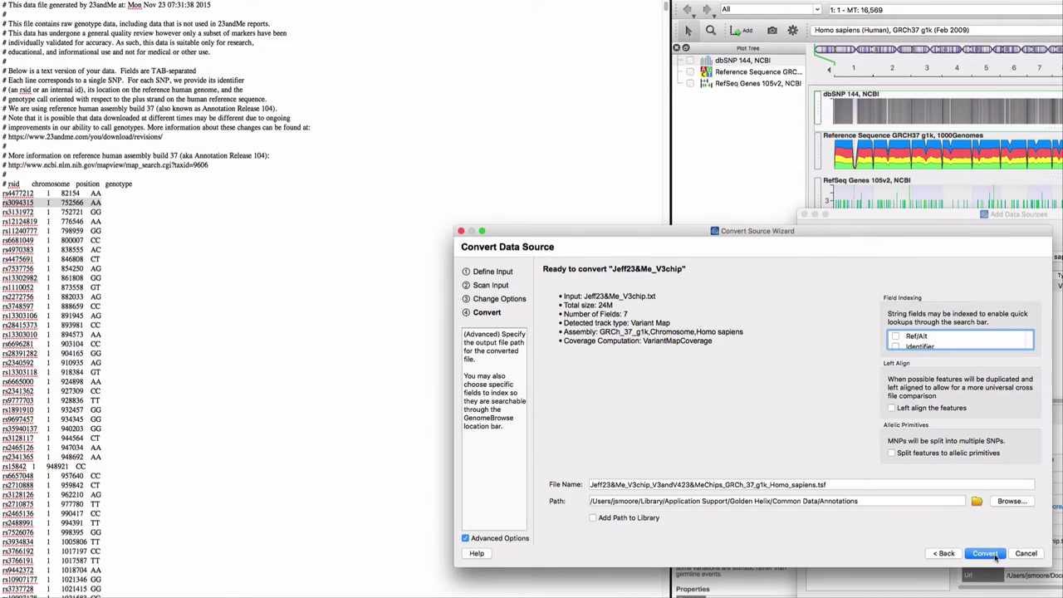
Open the wizard's manual page and scroll to Converting a Delimited Text File
left_click(477, 555)
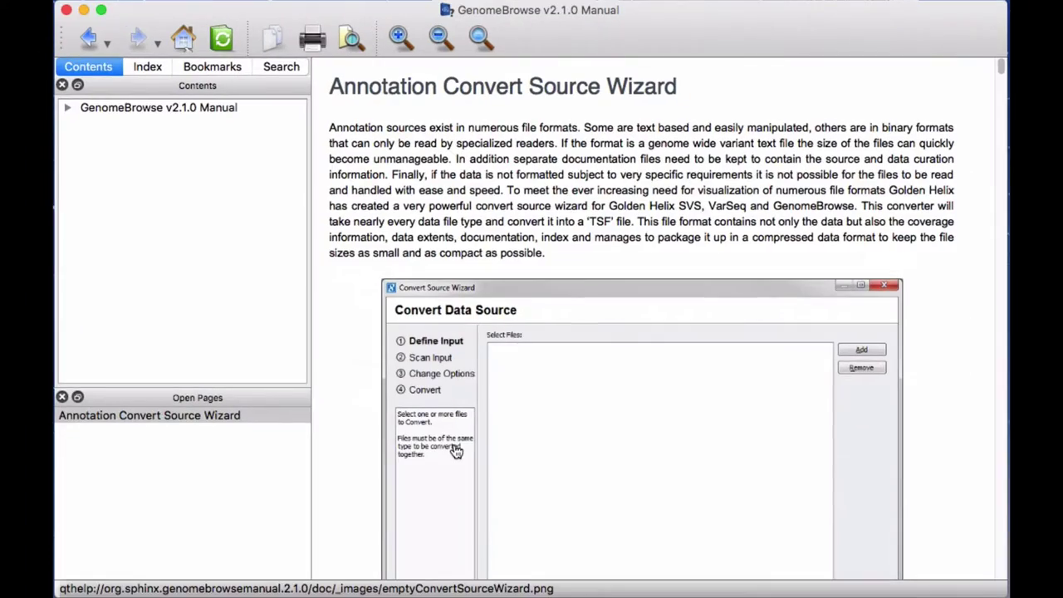
scroll(456, 448, "down", 2)
scroll(456, 451, "down", 15)
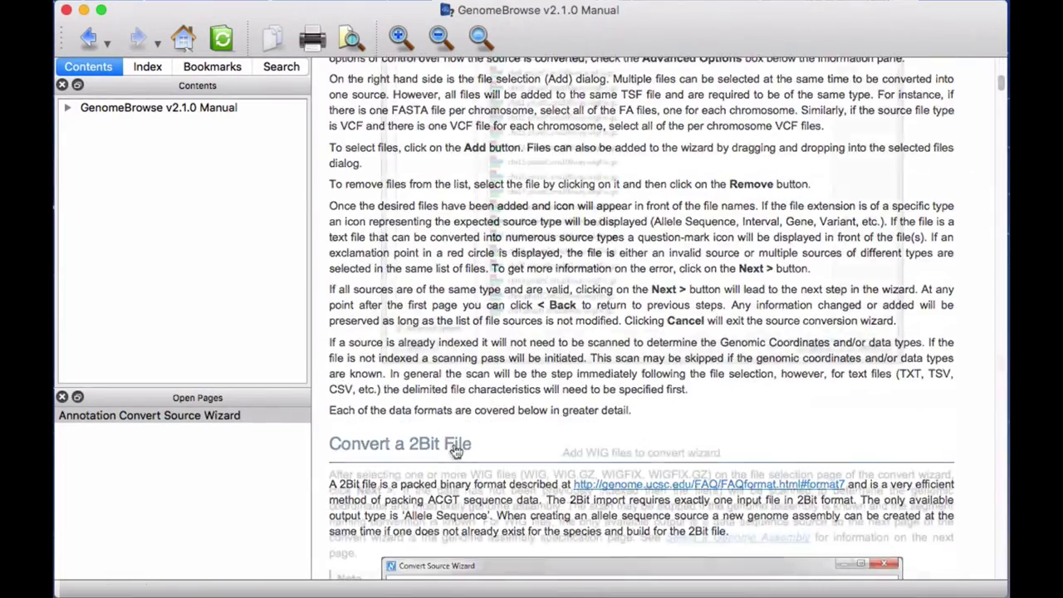
scroll(455, 451, "down", 3)
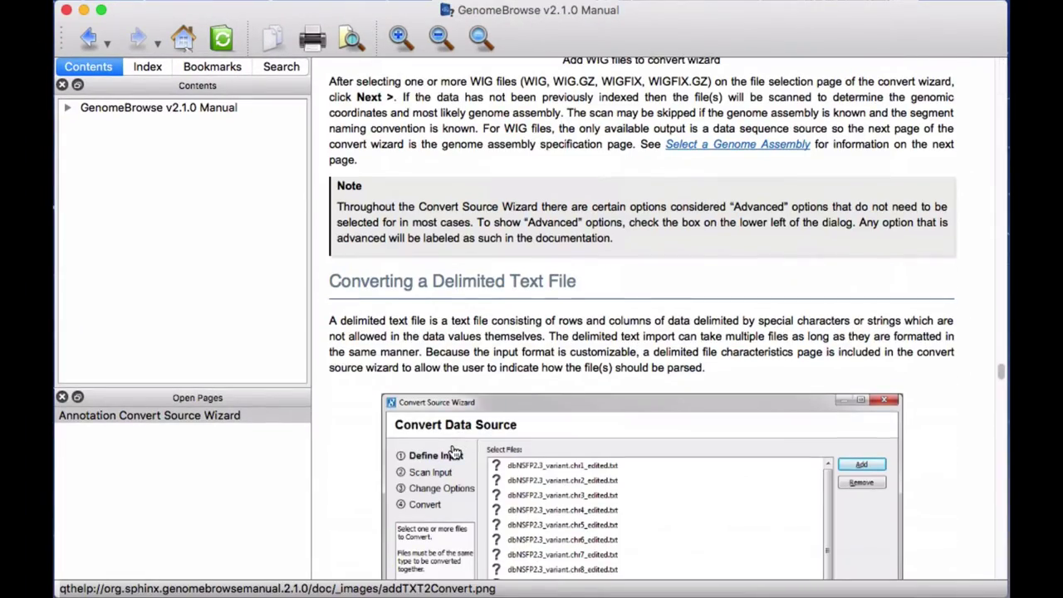
scroll(455, 450, "down", 10)
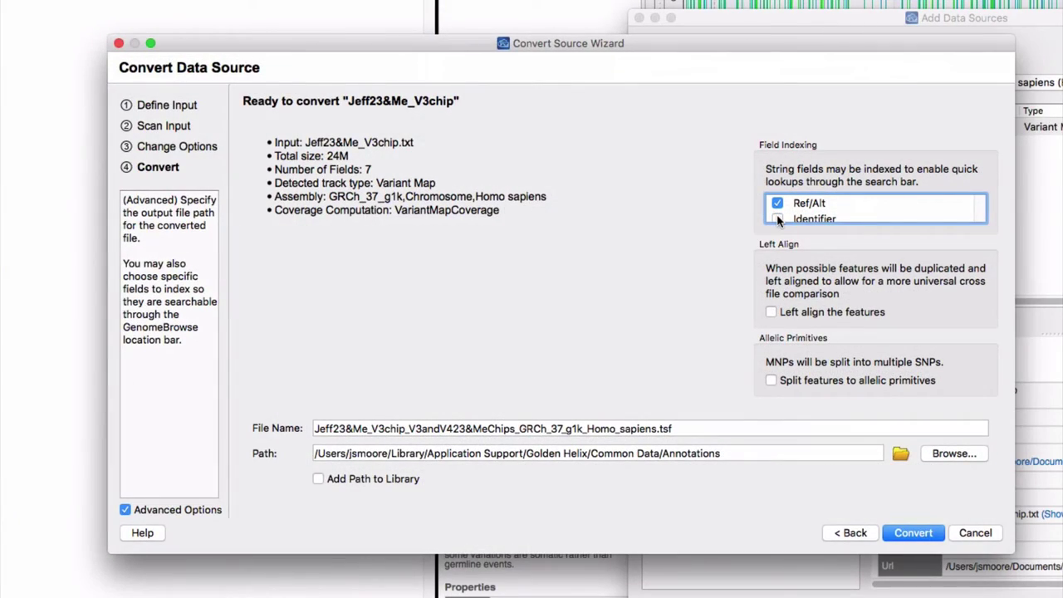
Index the Identifier field and run the conversion of Jeff23&Me_V3chip
left_click(778, 219)
scroll(822, 214, "down", 1)
scroll(817, 214, "down", 1)
scroll(817, 215, "up", 2)
left_click(913, 533)
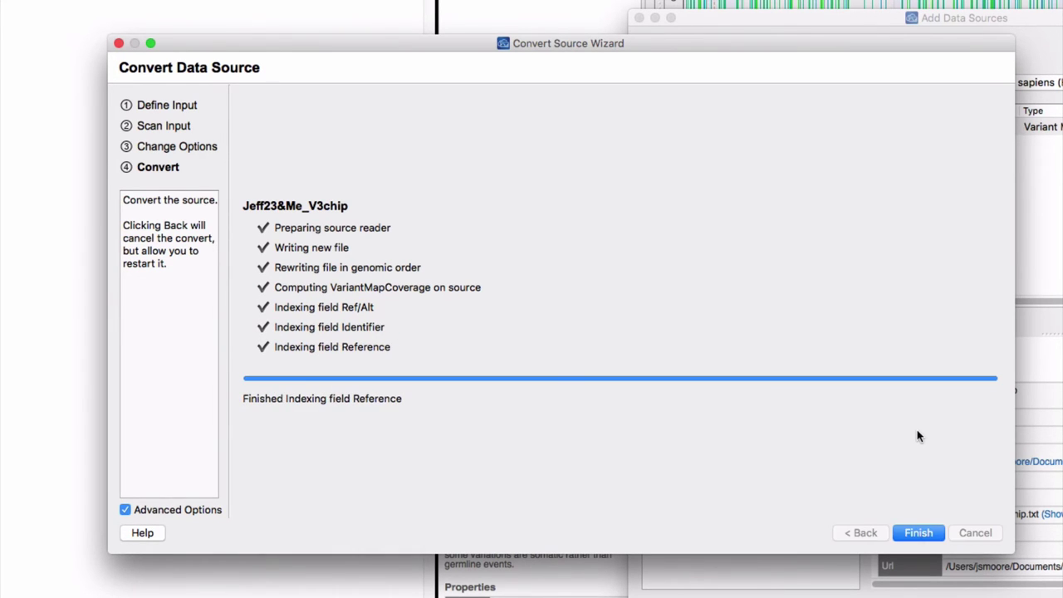
Finish the conversion wizard, then tick the Jeff23&Me_V3chip variant map under User Annotations for plotting
left_click(919, 532)
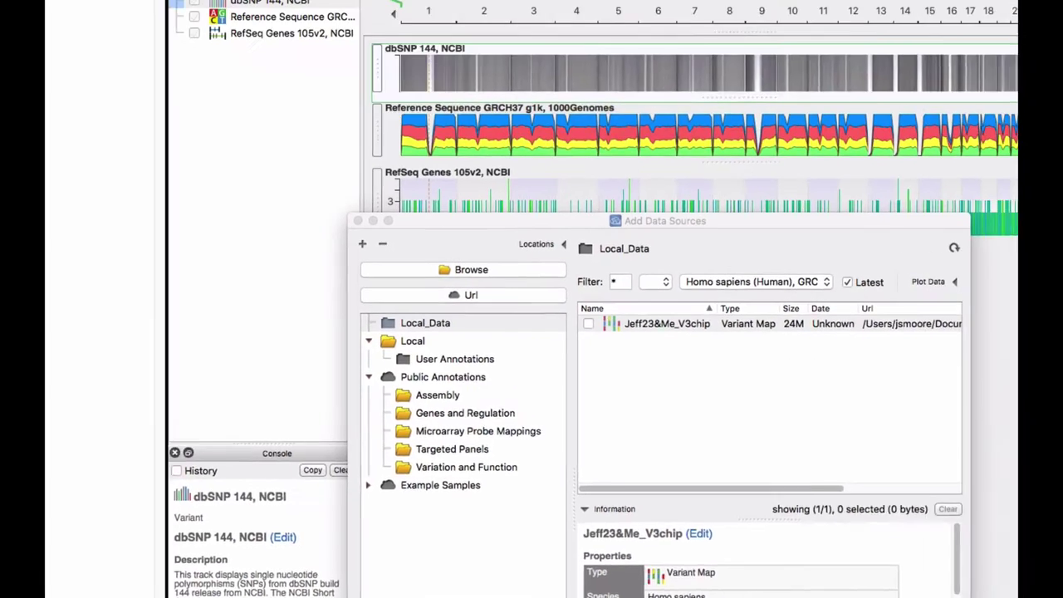
left_click_drag(543, 222, 485, 289)
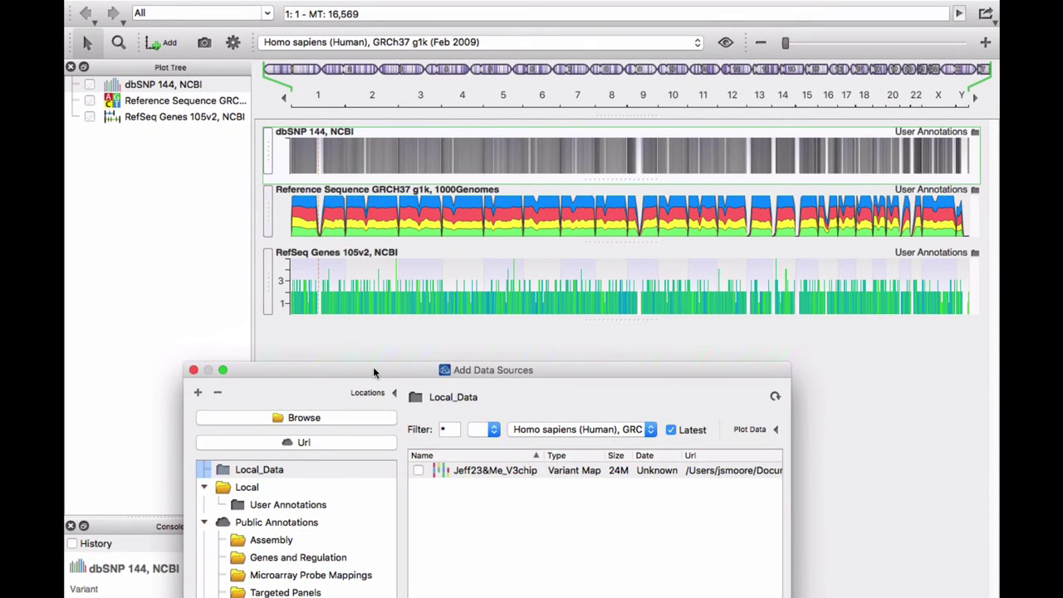
left_click(296, 506)
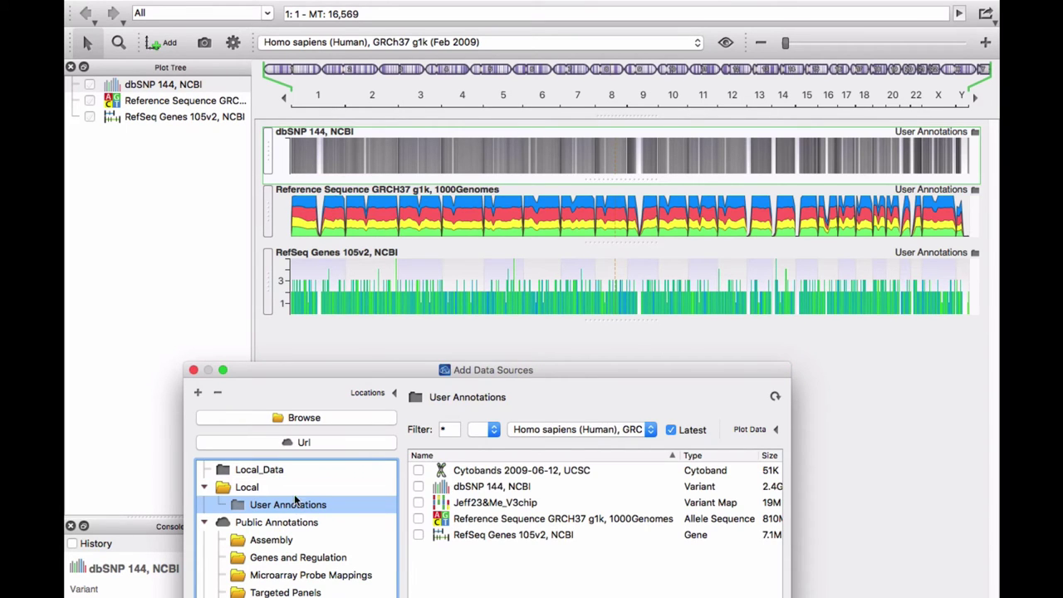
left_click(286, 471)
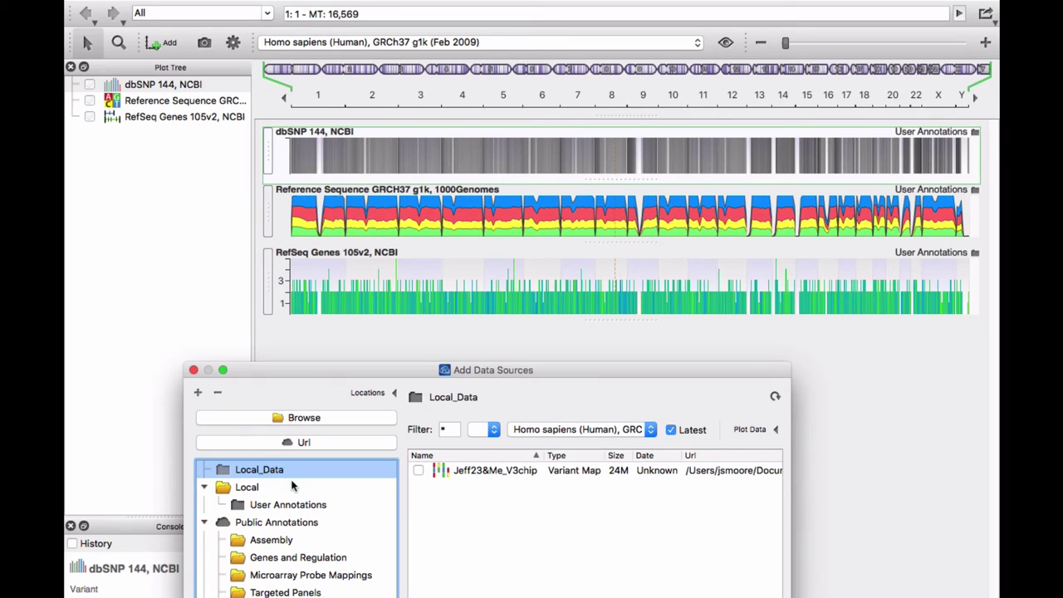
left_click(249, 488)
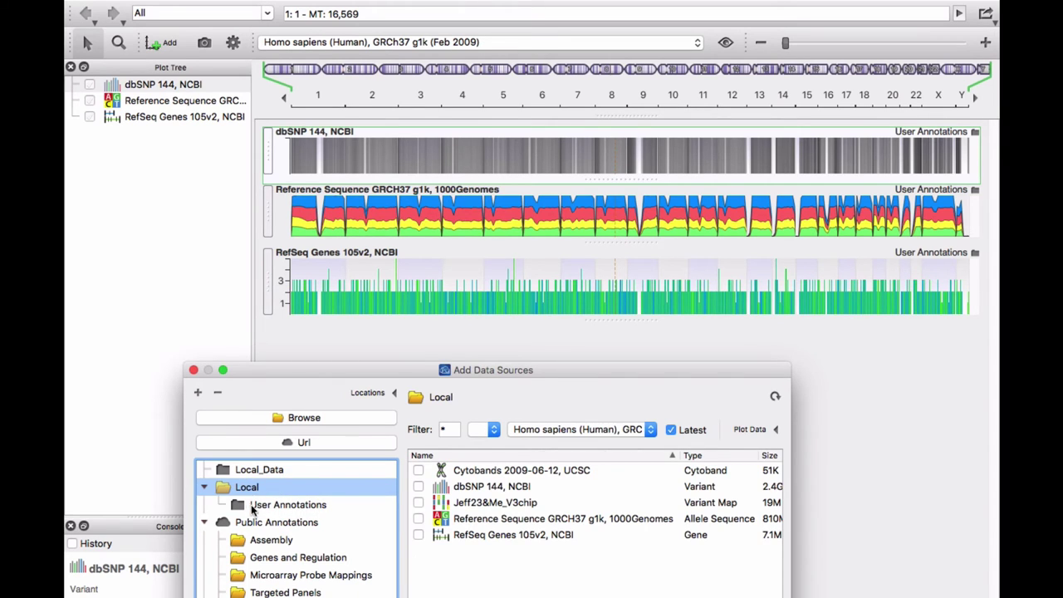
left_click(251, 509)
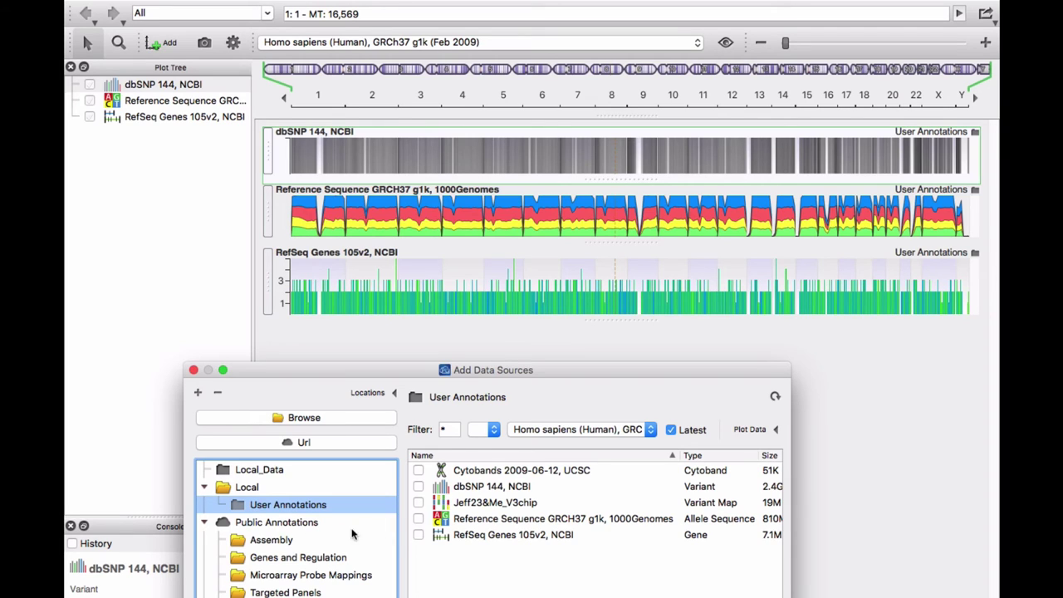
left_click(418, 502)
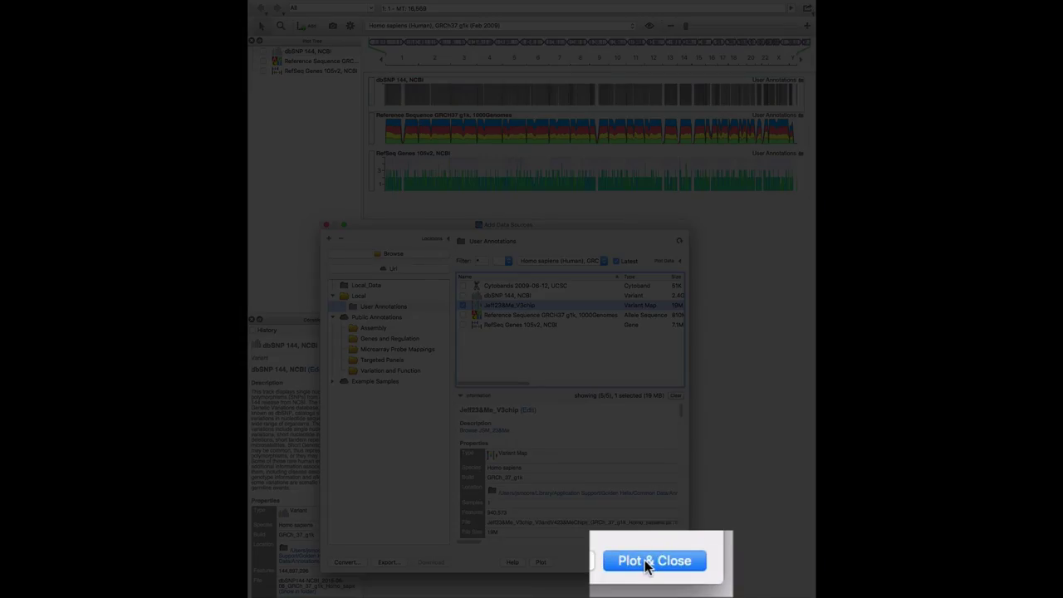
Plot Jeff23&Me_V3chip as a new Variants track above dbSNP 144 and enlarge its height
left_click(647, 562)
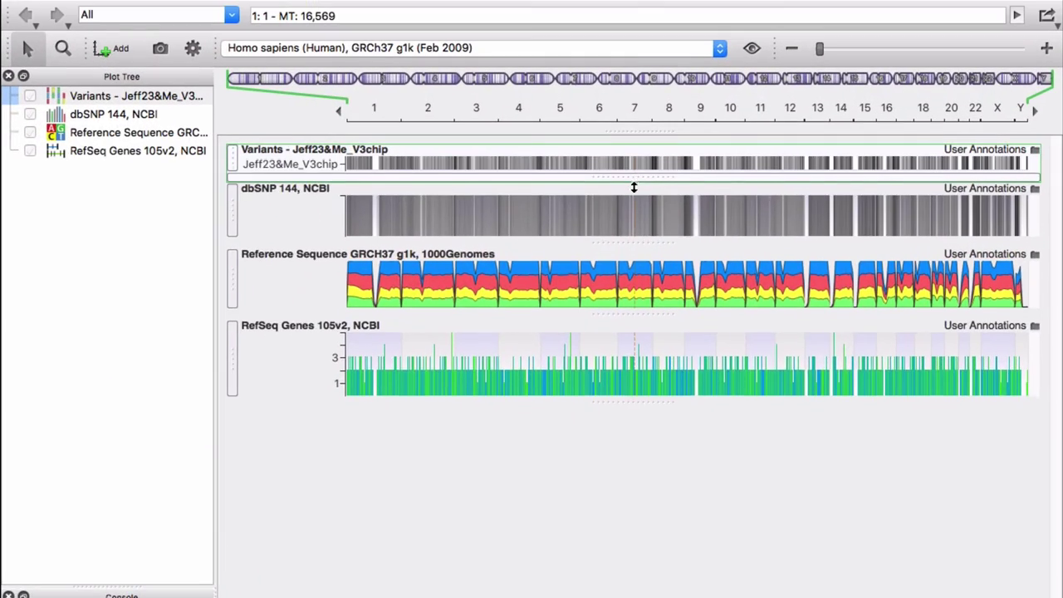
left_click_drag(634, 188, 628, 244)
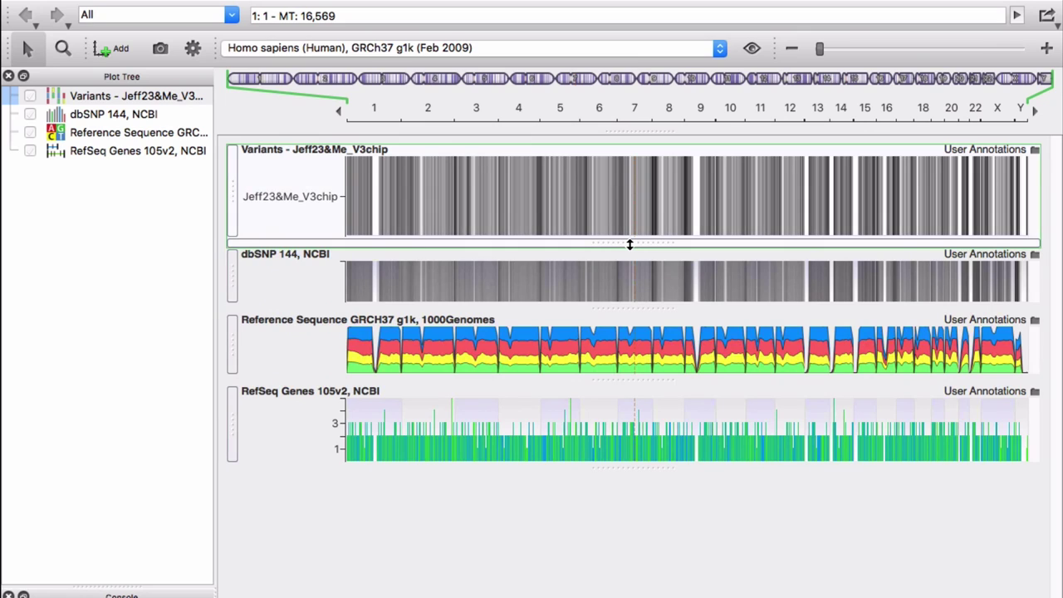